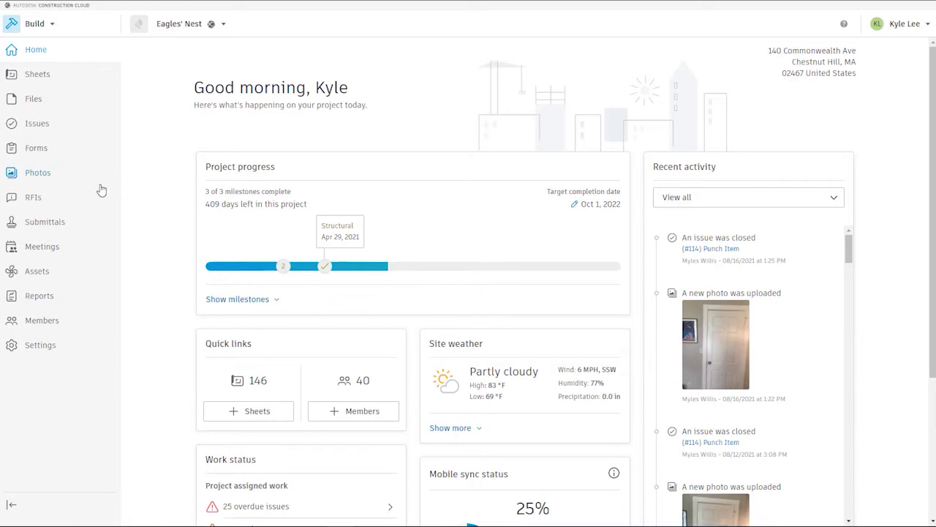
Step: Open the Photos tool from the Eagles' Nest project home dashboard
{"action": "left_click", "coordinate": [39, 178]}
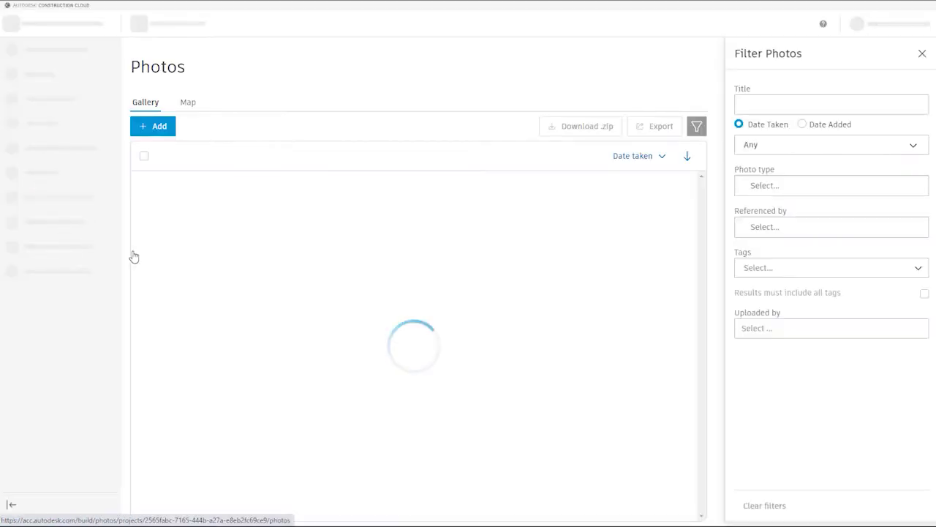
Step: Hide the Filter Photos panel, scroll the gallery, and open photo 20210816_142238_photo
{"action": "left_click", "coordinate": [921, 54]}
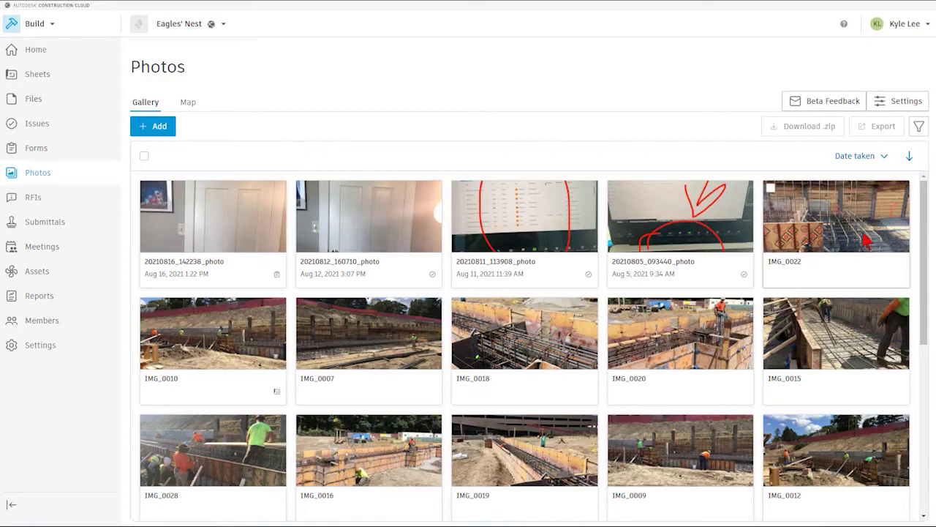
{"action": "mouse_move", "coordinate": [925, 192]}
{"action": "left_mouse_down"}
{"action": "mouse_move", "coordinate": [914, 298]}
{"action": "mouse_move", "coordinate": [934, 395]}
{"action": "mouse_move", "coordinate": [934, 261]}
{"action": "left_mouse_up"}
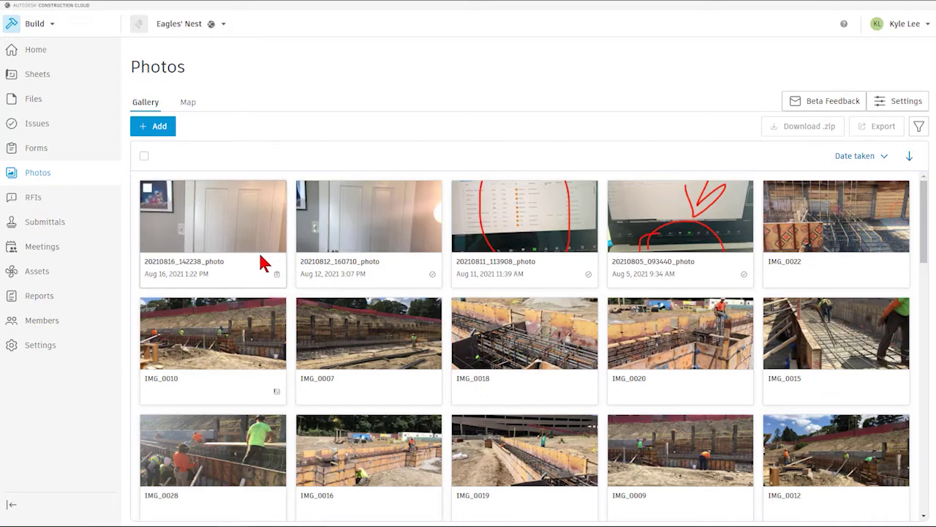
{"action": "mouse_move", "coordinate": [277, 274]}
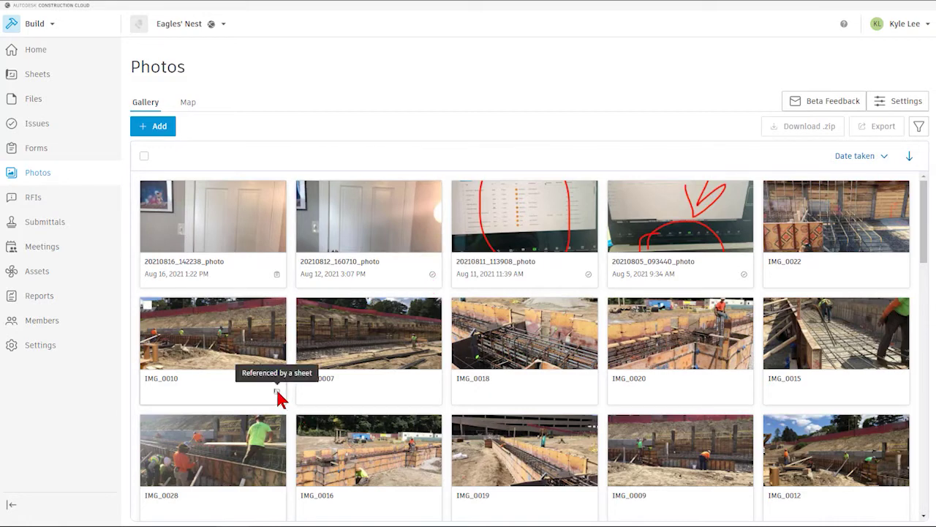
{"action": "left_click", "coordinate": [231, 222]}
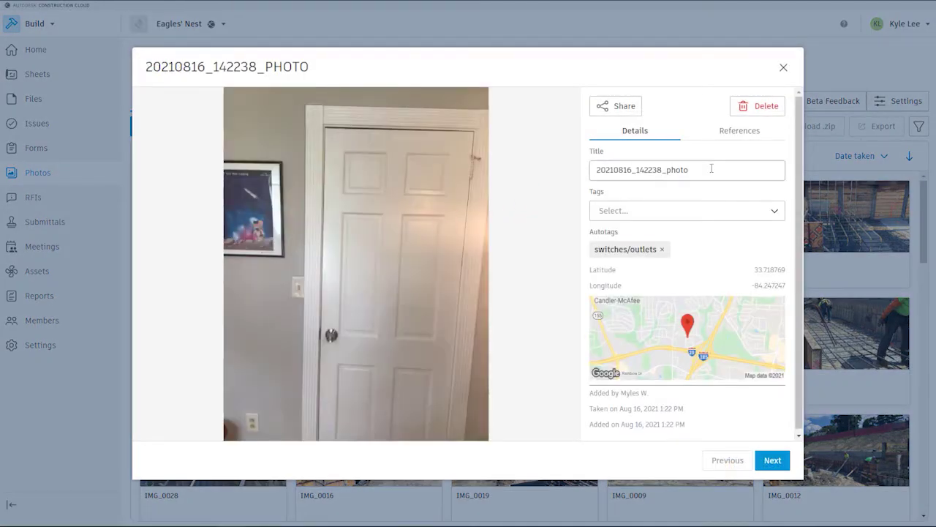
Step: Select and deselect the Title text of photo 20210816_142238_photo twice
{"action": "left_click_drag", "start_coordinate": [711, 168], "coordinate": [593, 183]}
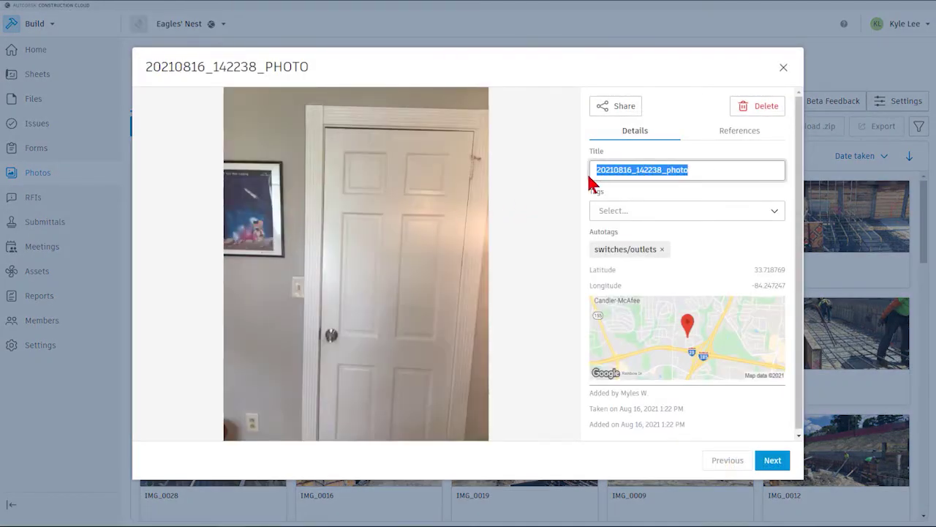
{"action": "left_click", "coordinate": [702, 189]}
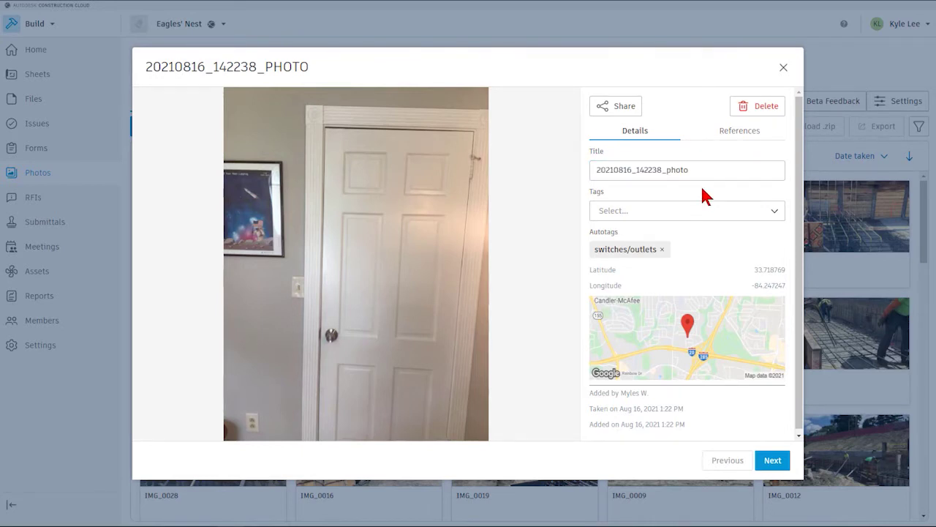
{"action": "left_click_drag", "start_coordinate": [699, 169], "coordinate": [590, 176]}
{"action": "left_click", "coordinate": [656, 195]}
Step: Add the Fixes tag to photo 20210816_142238_photo, then view its references
{"action": "left_click", "coordinate": [771, 218]}
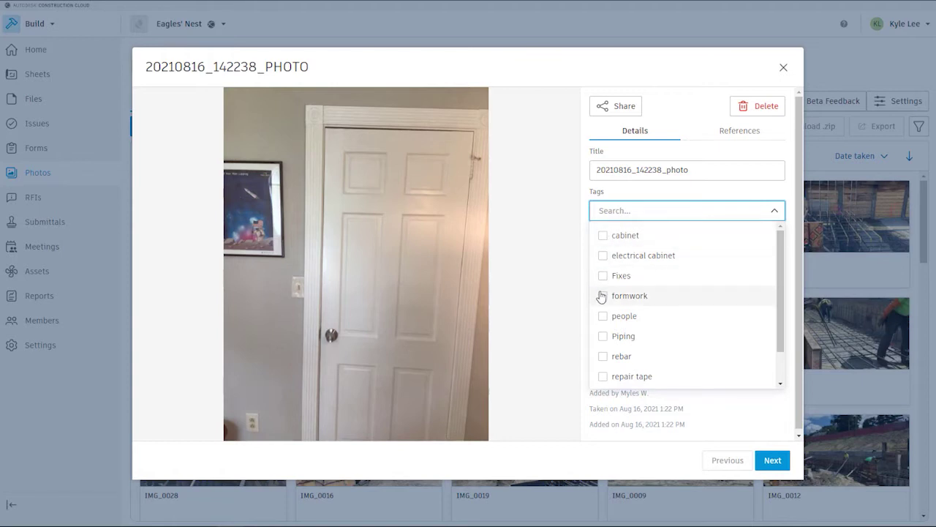
{"action": "scroll", "coordinate": [601, 295], "scroll_direction": "down", "scroll_amount": 3}
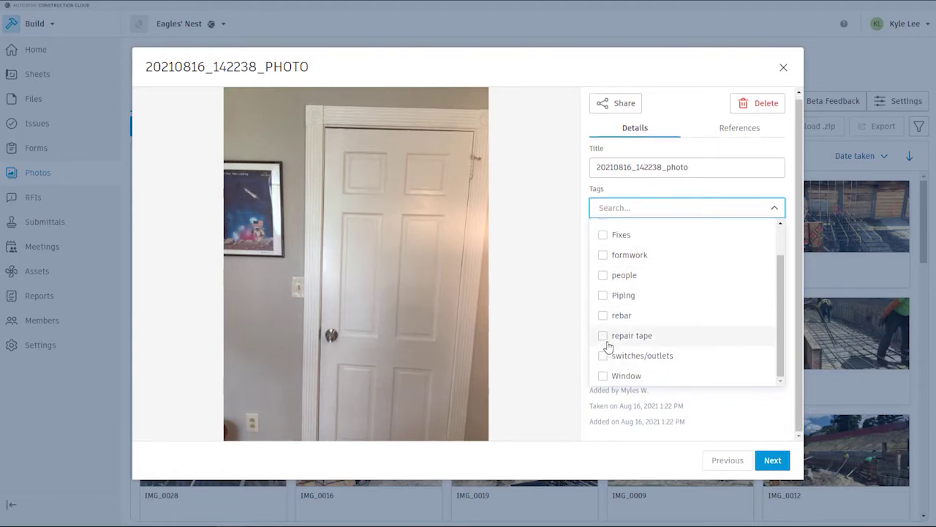
{"action": "scroll", "coordinate": [607, 256], "scroll_direction": "up", "scroll_amount": 2}
{"action": "left_click", "coordinate": [604, 275]}
{"action": "left_click", "coordinate": [693, 107]}
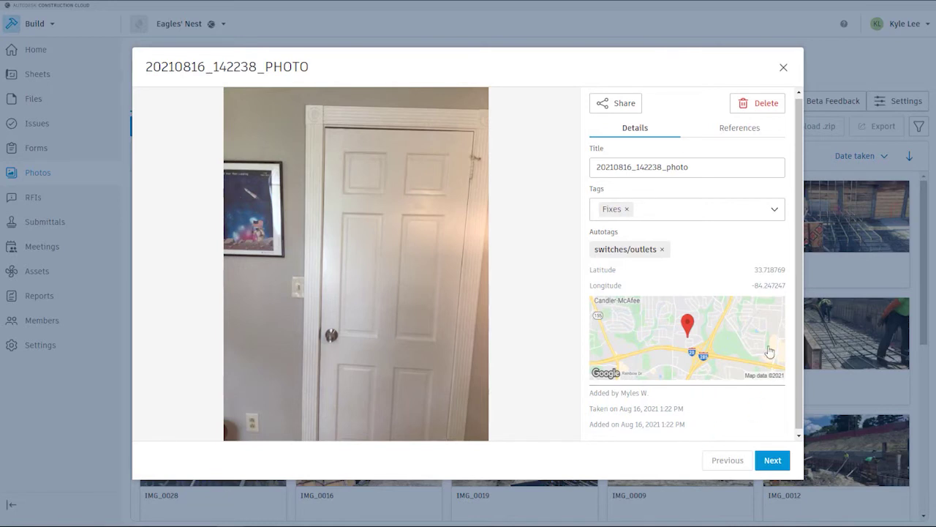
{"action": "left_click", "coordinate": [746, 129]}
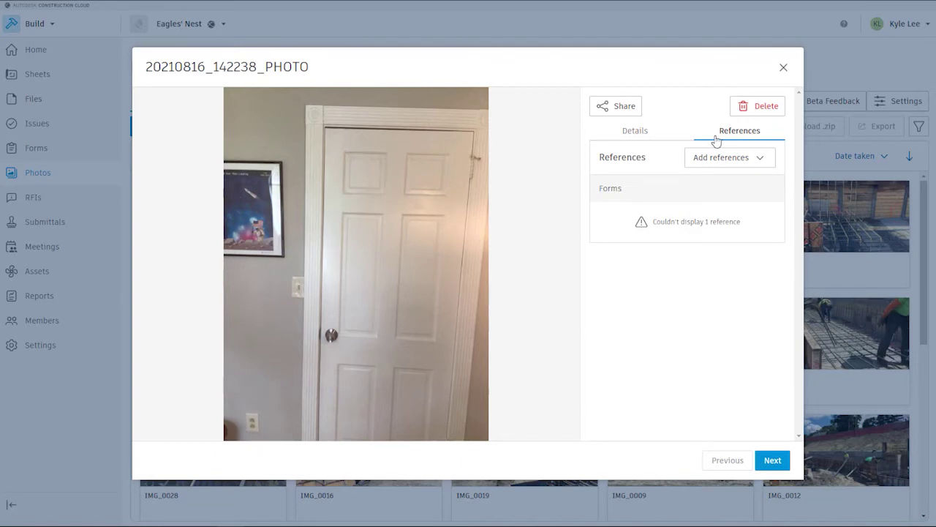
Step: Read the warning on the undisplayable Forms reference, then close the photo
{"action": "mouse_move", "coordinate": [746, 210]}
{"action": "left_click", "coordinate": [784, 68]}
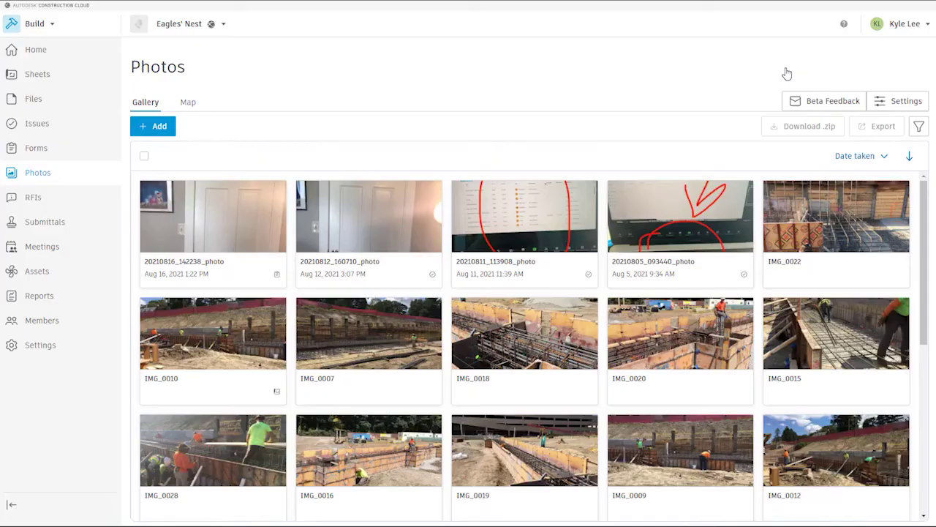
Step: Open photo 20210812_160710_photo and review its references, including the Add references options
{"action": "left_click", "coordinate": [351, 234]}
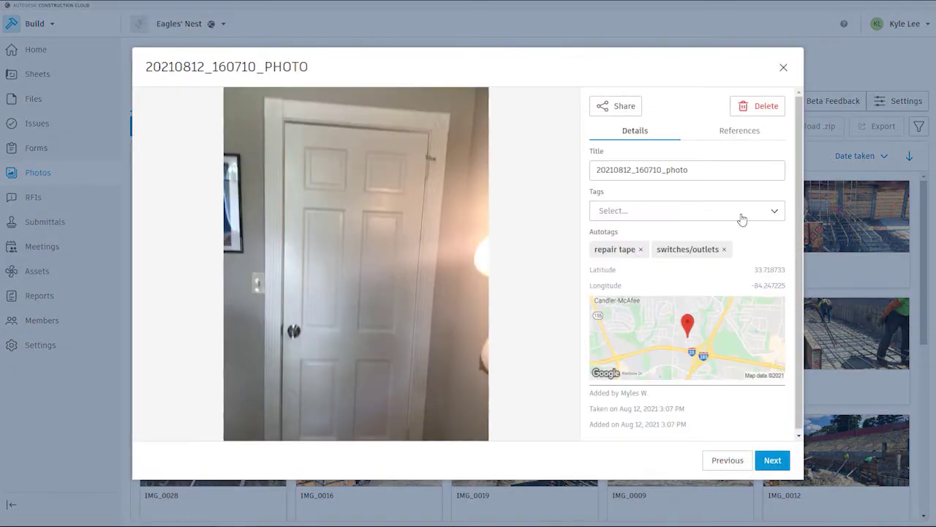
{"action": "left_click", "coordinate": [752, 133]}
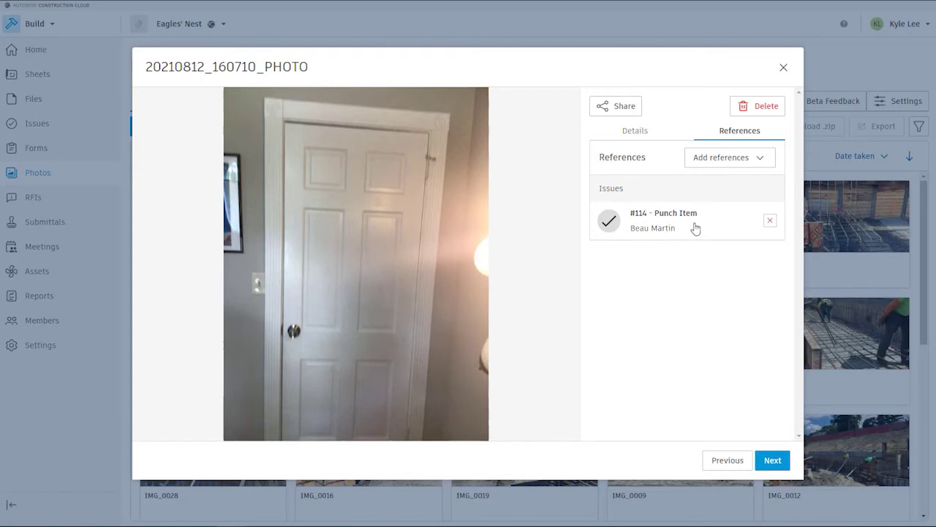
{"action": "left_click", "coordinate": [766, 160]}
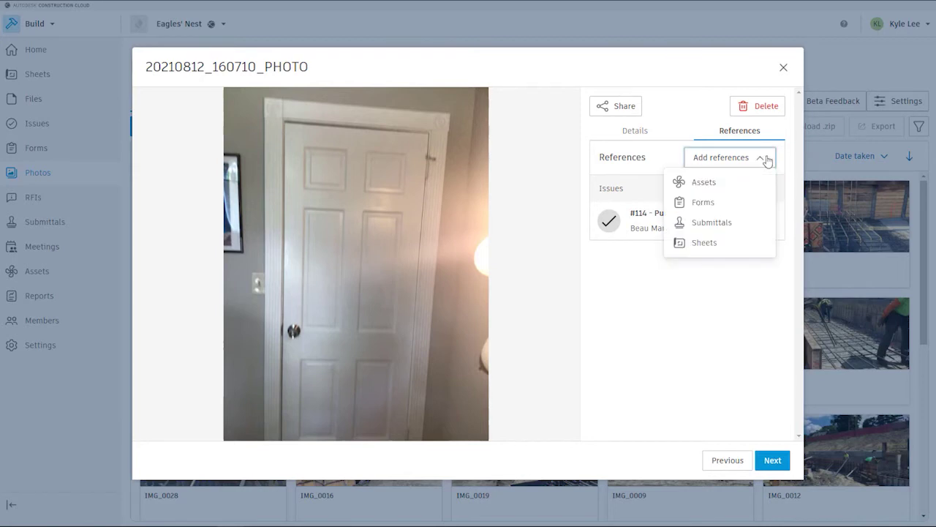
{"action": "left_click", "coordinate": [708, 378]}
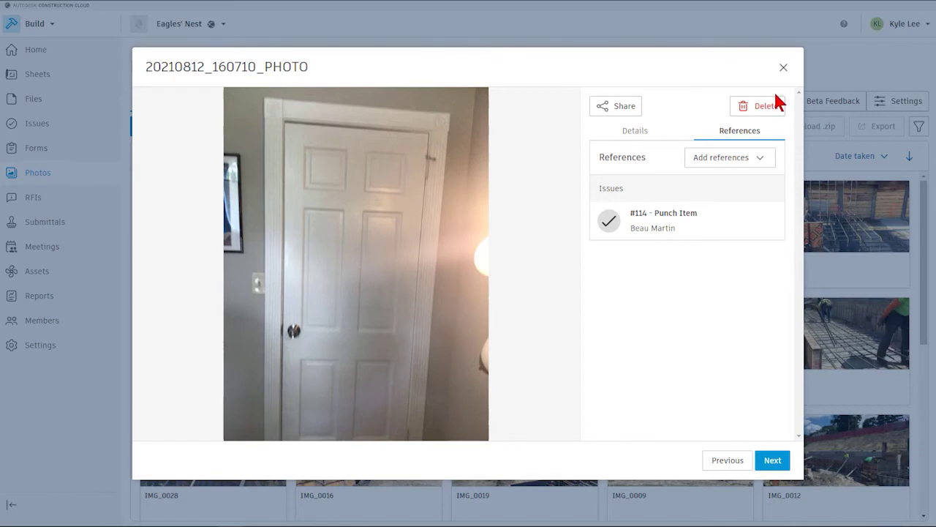
Step: Copy the photo's share link and close it, returning to the gallery
{"action": "left_click", "coordinate": [616, 107]}
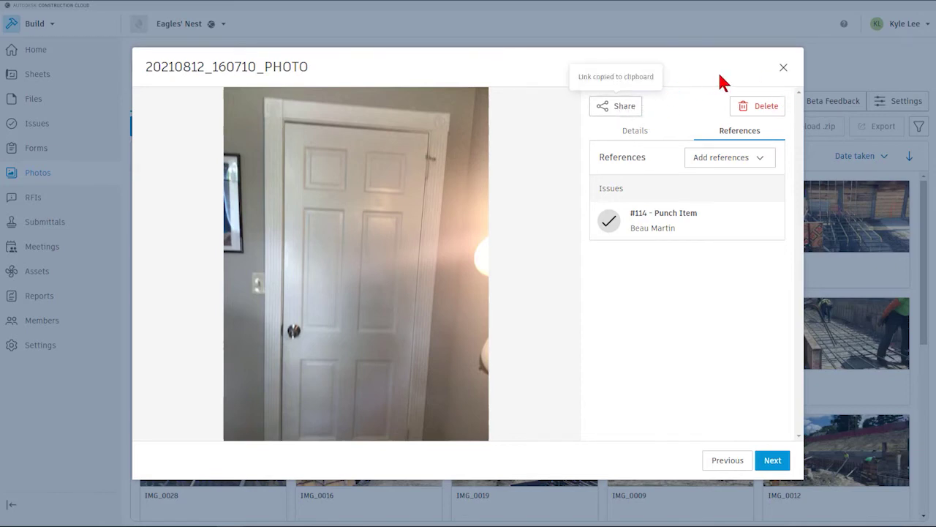
{"action": "left_click", "coordinate": [783, 70]}
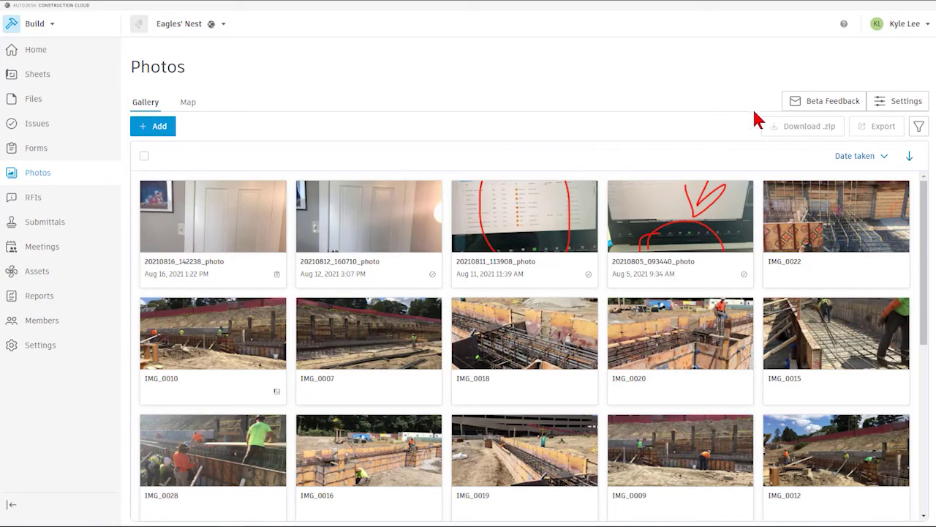
{"action": "left_click", "coordinate": [919, 128]}
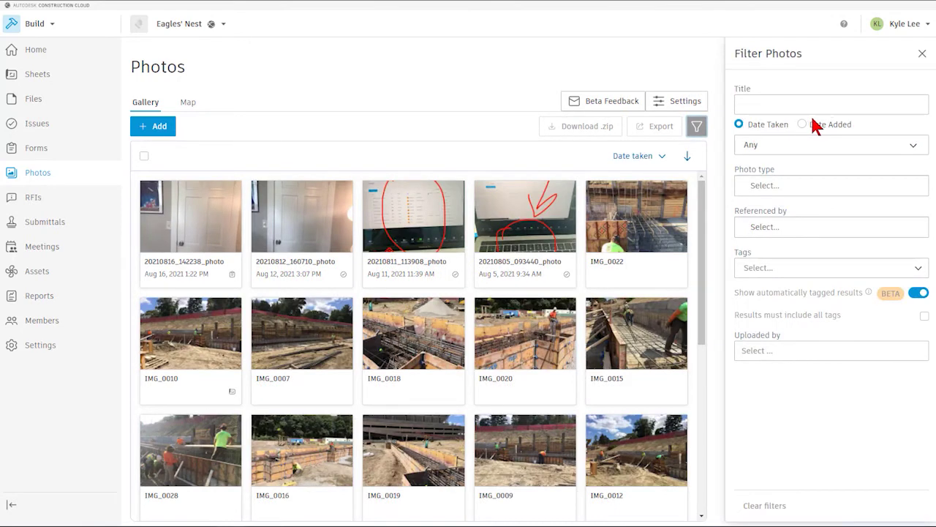
Step: Browse the Date and Photo type filters, then list Referenced by choices Asset, Form, Issue, Markup, RFI, Submittal
{"action": "left_click", "coordinate": [916, 145]}
{"action": "left_click", "coordinate": [918, 146]}
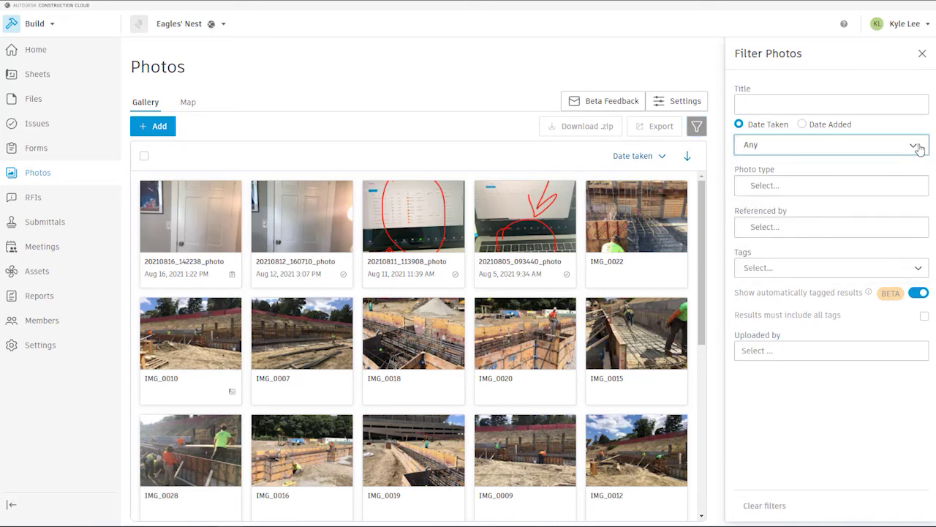
{"action": "left_click", "coordinate": [900, 187]}
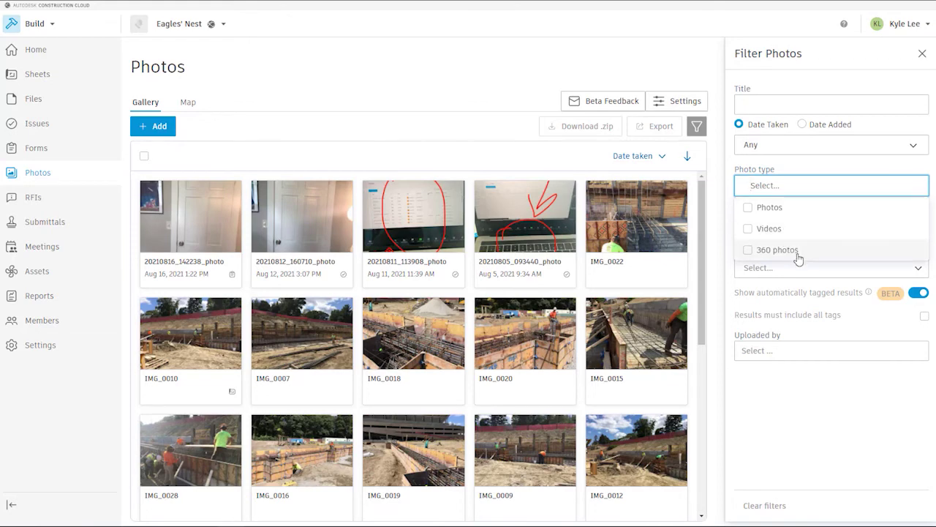
{"action": "left_click", "coordinate": [867, 80]}
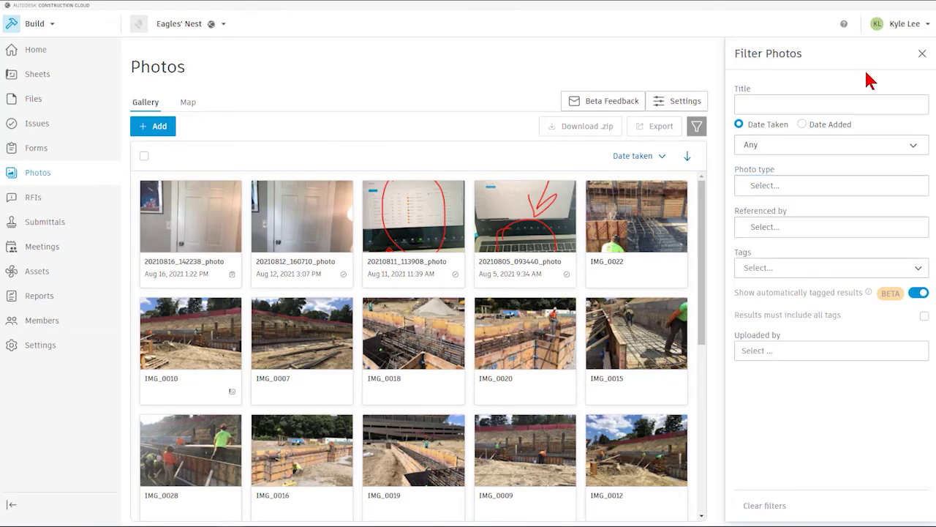
{"action": "left_click", "coordinate": [850, 232]}
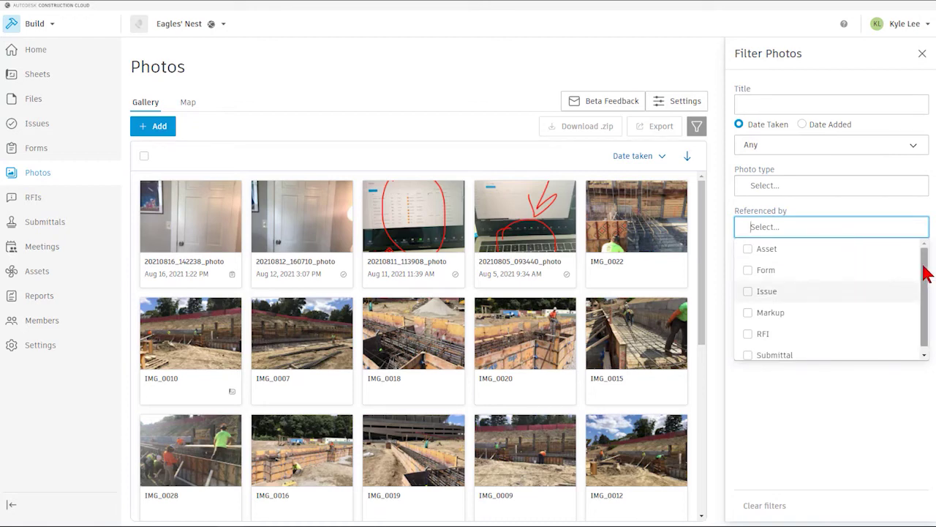
Step: Filter by Form references, then Issue references, clear both, and close Filter Photos
{"action": "left_click", "coordinate": [748, 272]}
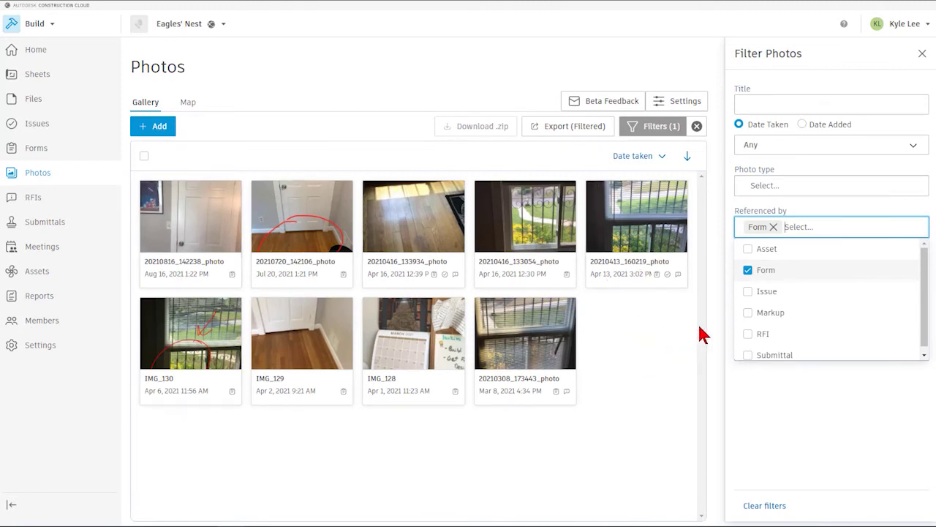
{"action": "left_click", "coordinate": [748, 272]}
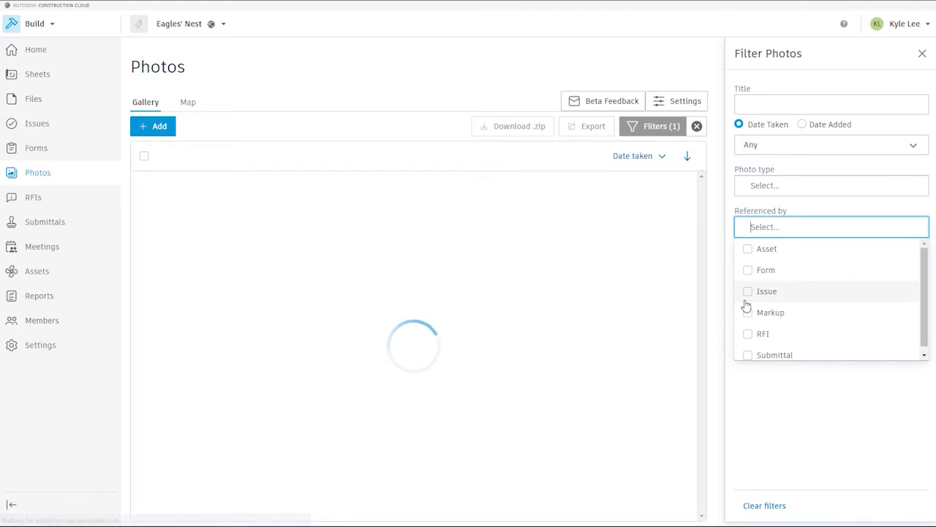
{"action": "left_click", "coordinate": [749, 292]}
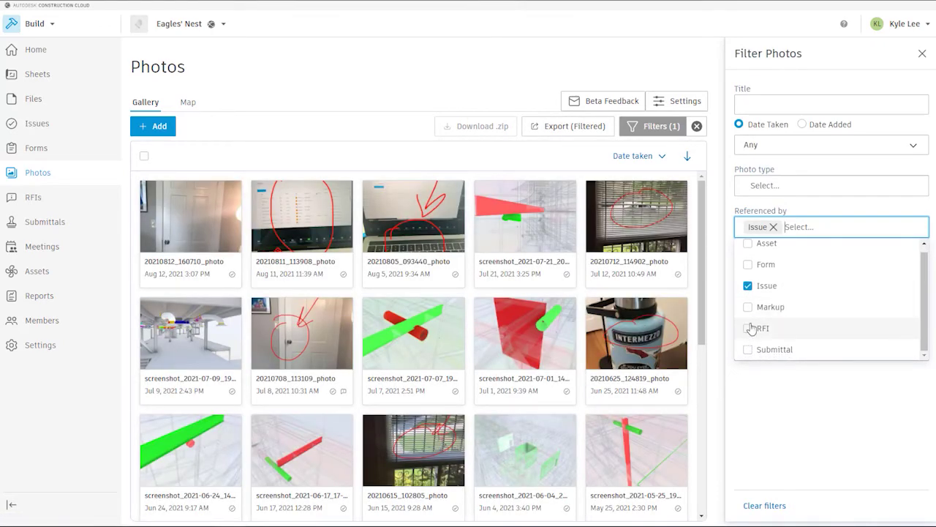
{"action": "left_click", "coordinate": [747, 291]}
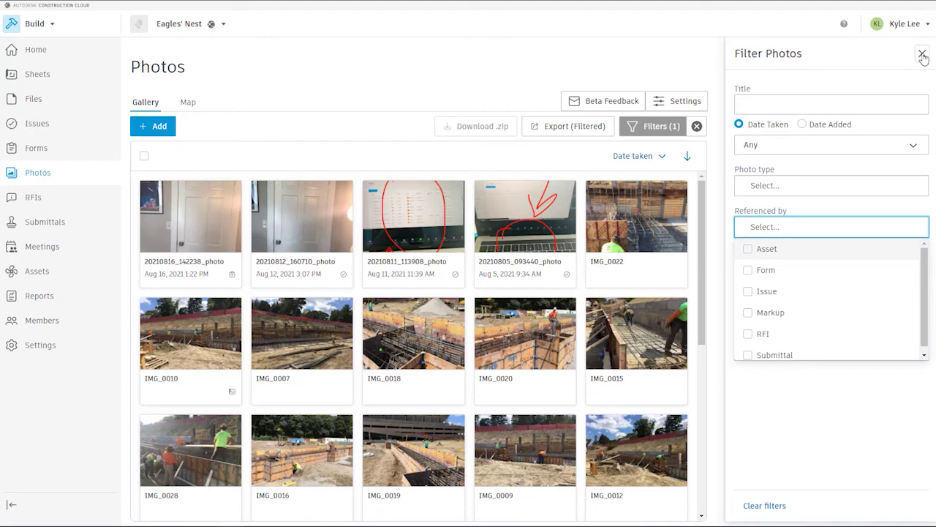
{"action": "left_click", "coordinate": [923, 54]}
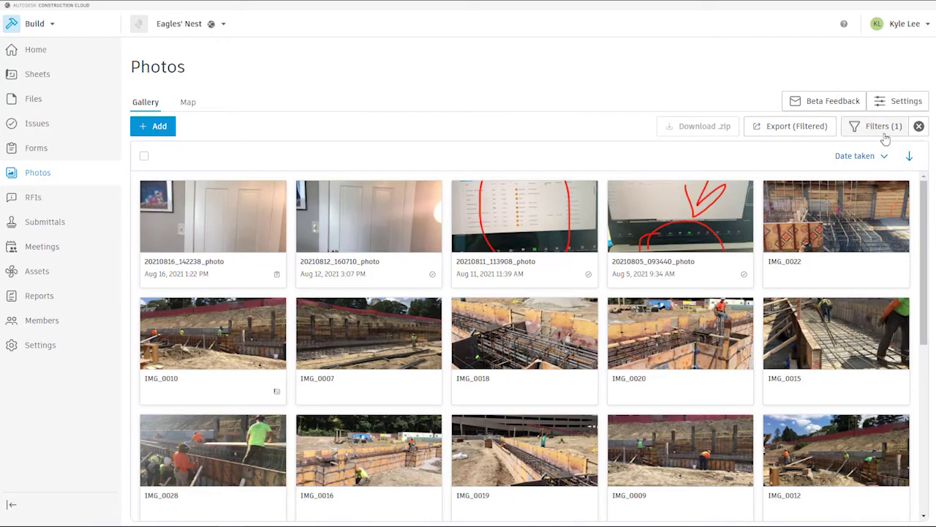
Step: Clear the remaining filter, then open and close photo 20210812_160710_photo's details
{"action": "left_click", "coordinate": [919, 127]}
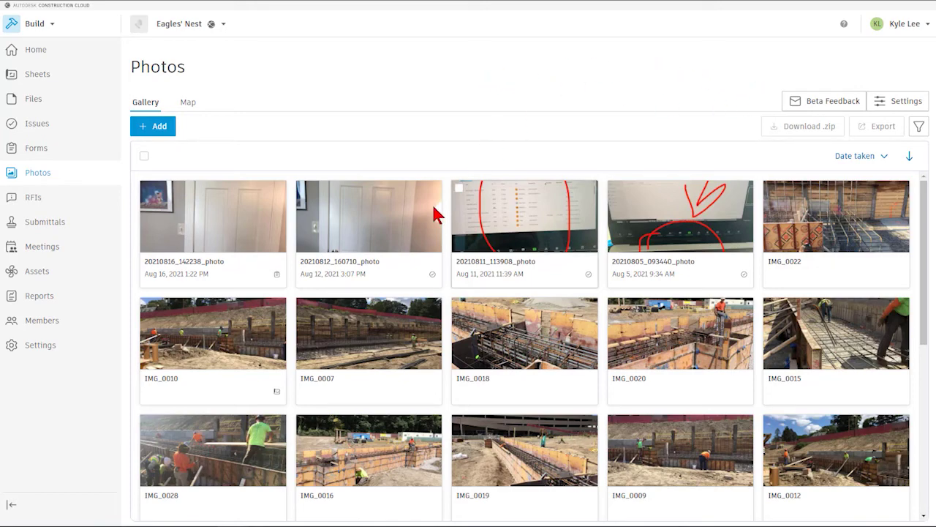
{"action": "left_click", "coordinate": [393, 267]}
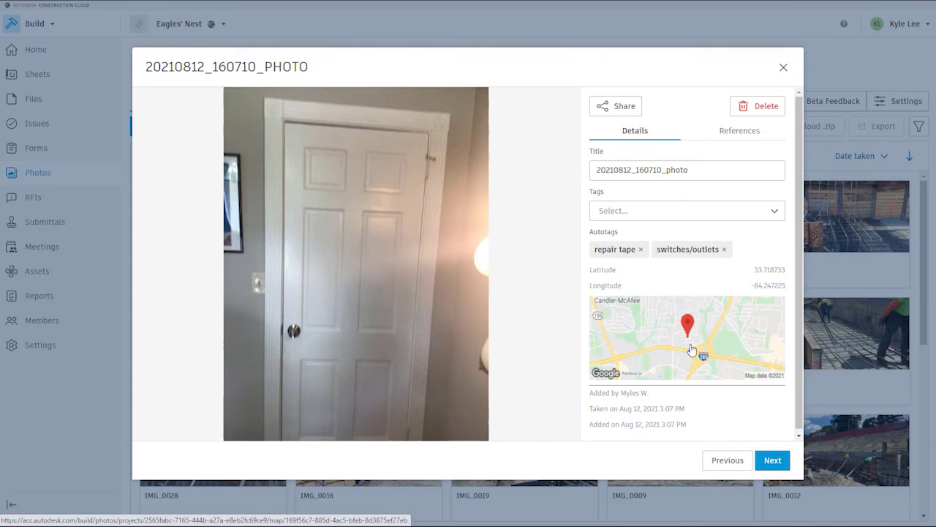
{"action": "left_click", "coordinate": [784, 69]}
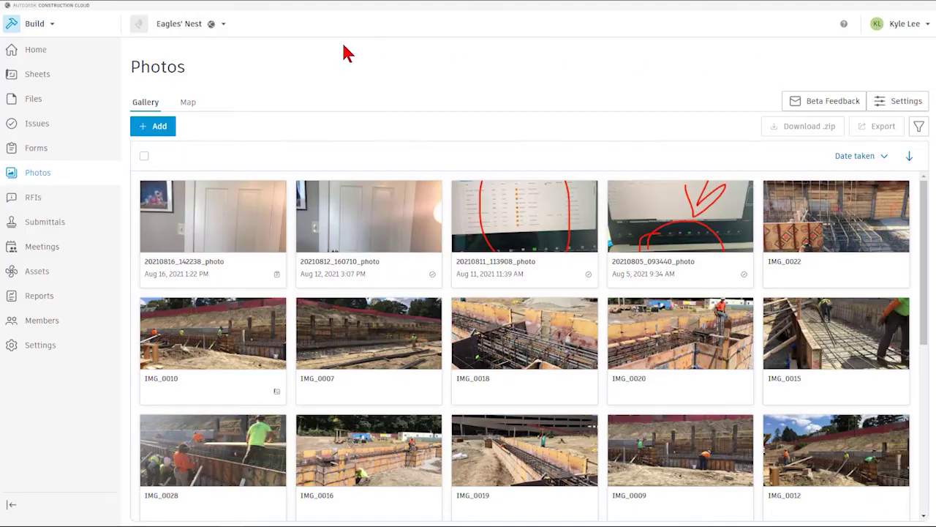
{"action": "left_click", "coordinate": [188, 104]}
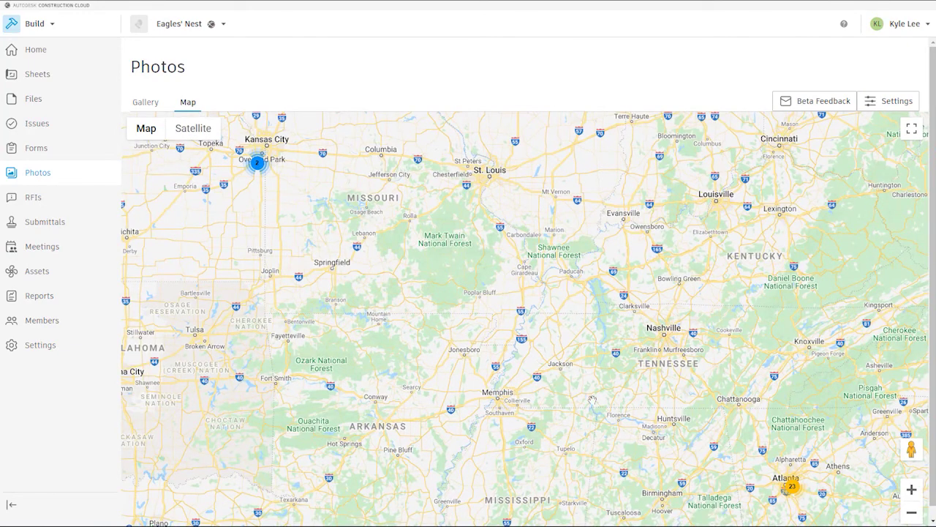
Step: Zoom into the Atlanta photo cluster, view a marker's photo, then return to the gallery
{"action": "left_click", "coordinate": [792, 488]}
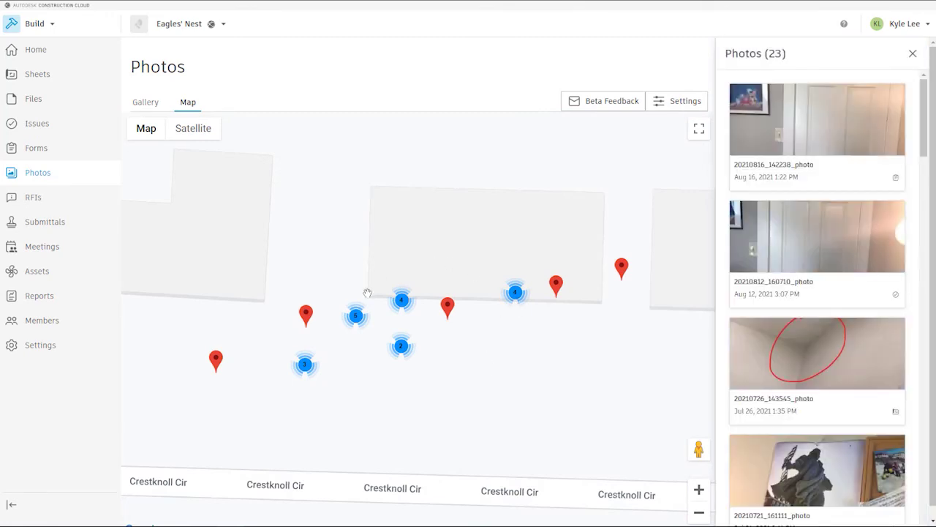
{"action": "scroll", "coordinate": [366, 276], "scroll_direction": "down", "scroll_amount": 1}
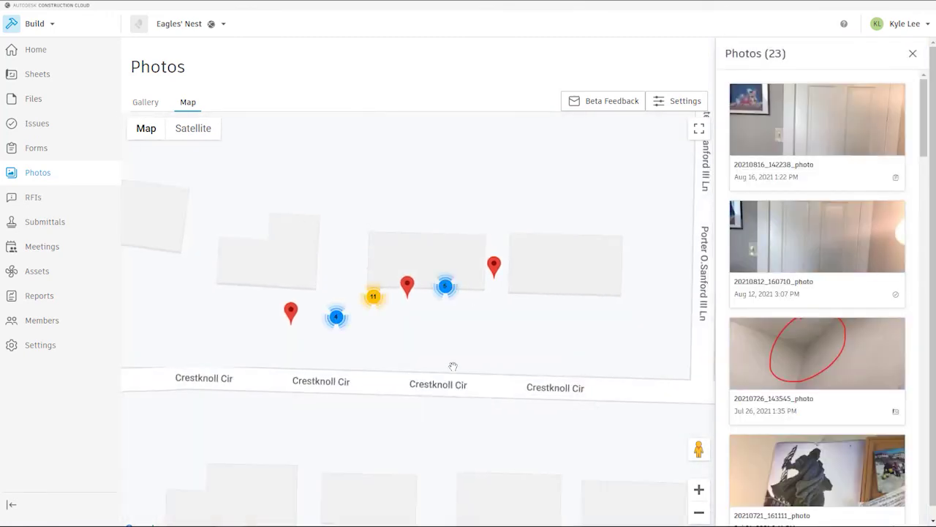
{"action": "scroll", "coordinate": [356, 351], "scroll_direction": "up", "scroll_amount": 2}
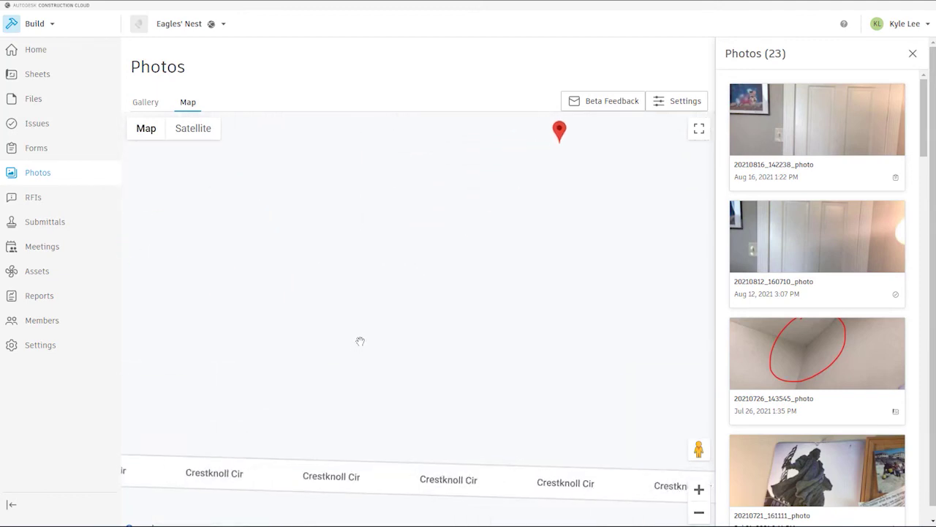
{"action": "left_click_drag", "start_coordinate": [353, 264], "coordinate": [377, 382]}
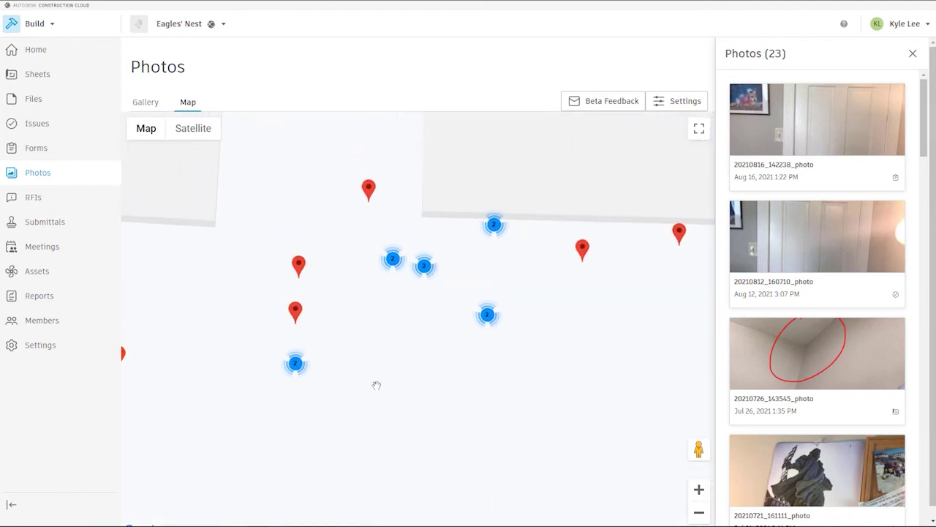
{"action": "left_click", "coordinate": [370, 189]}
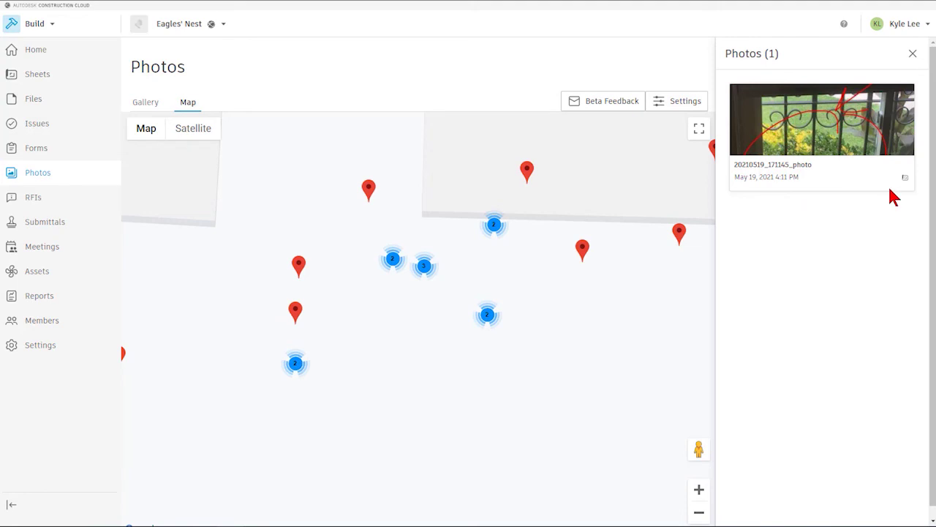
{"action": "left_click", "coordinate": [913, 54]}
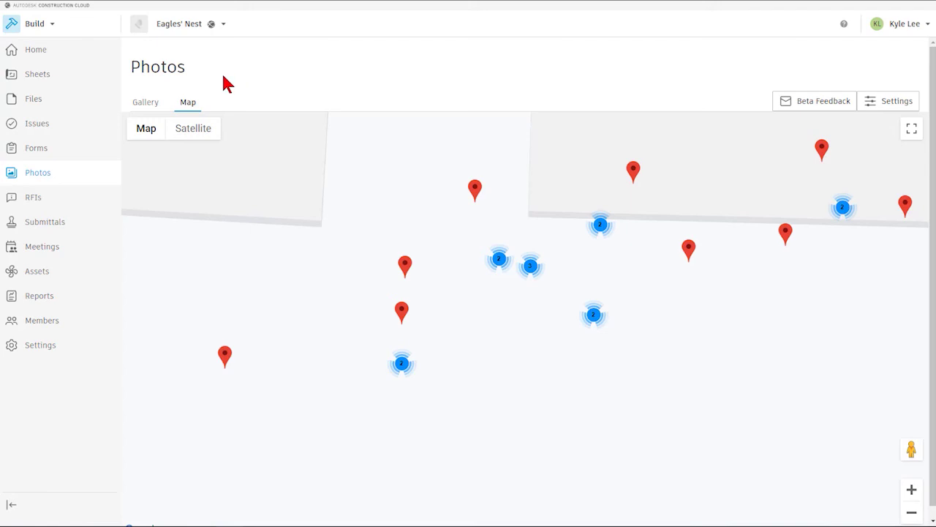
{"action": "left_click", "coordinate": [155, 104]}
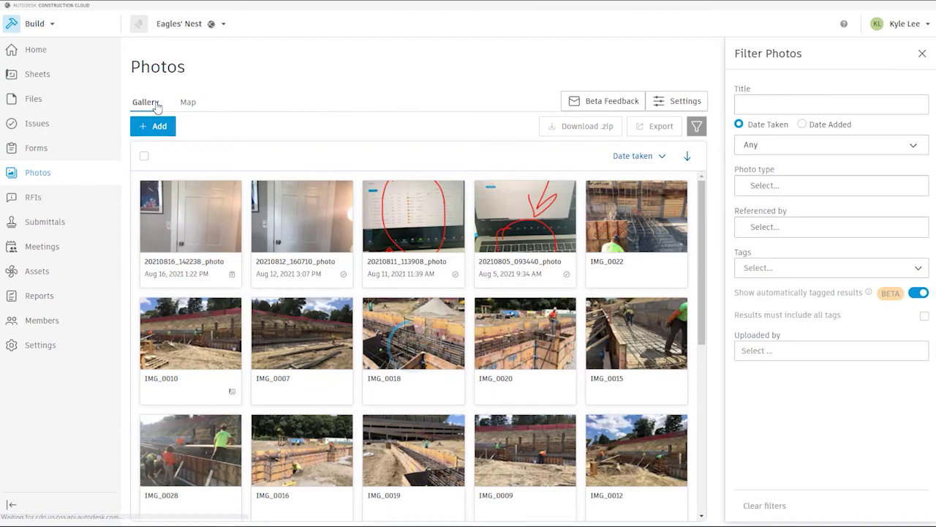
Step: Close the Filter Photos panel, toggle Map and back to Gallery, and close the filters again
{"action": "left_click", "coordinate": [921, 56]}
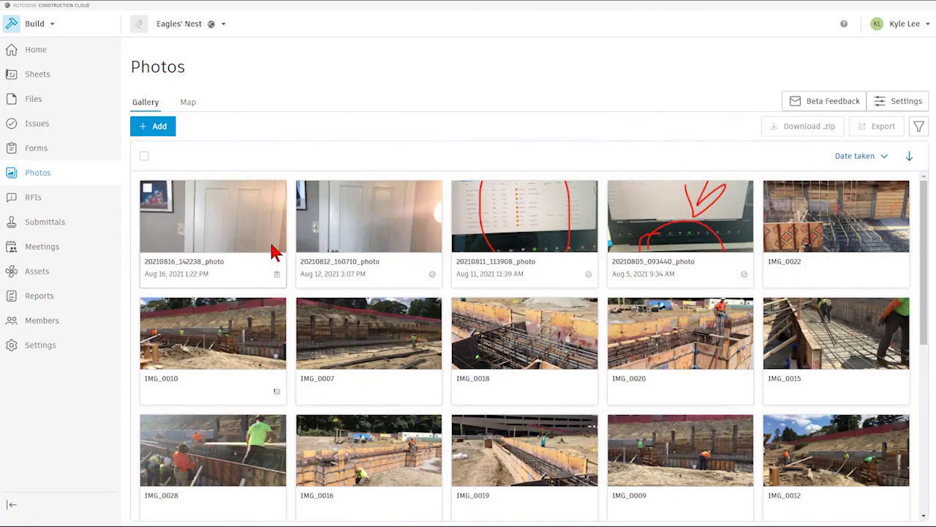
{"action": "left_click", "coordinate": [188, 104]}
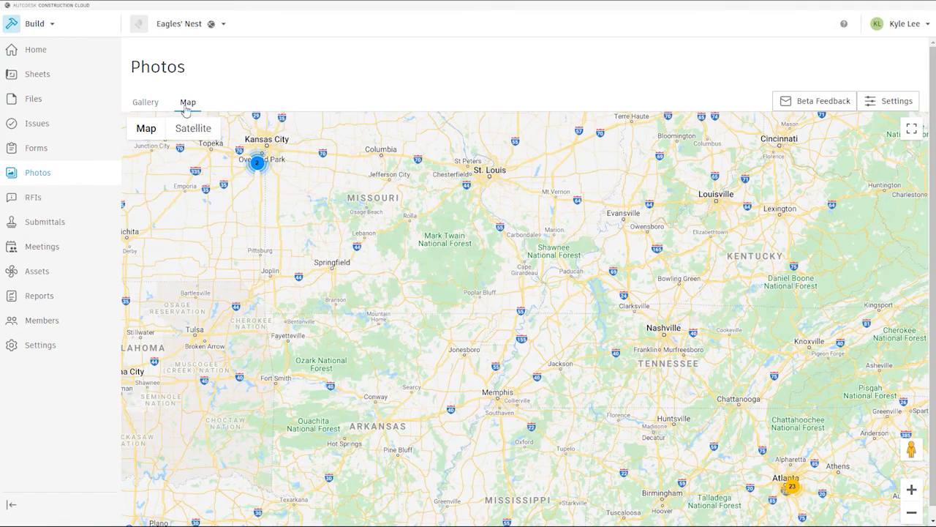
{"action": "left_click", "coordinate": [150, 103]}
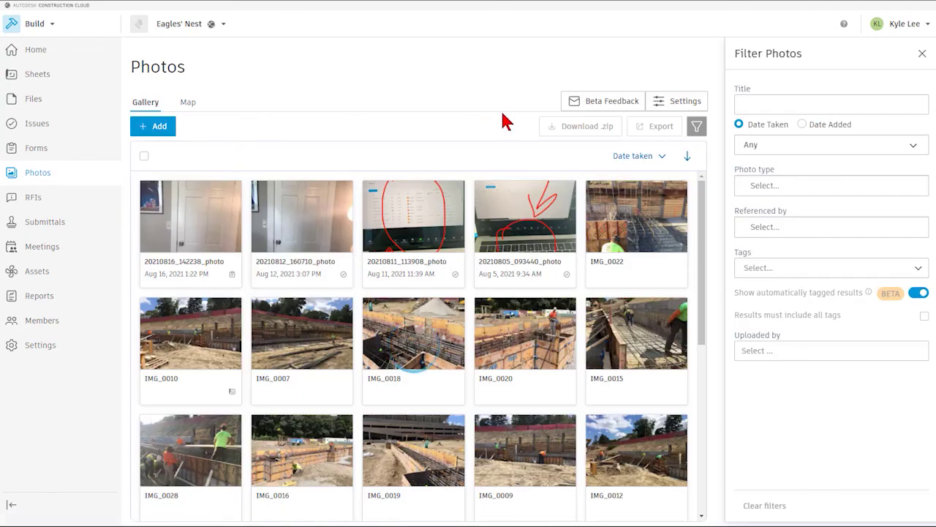
{"action": "left_click", "coordinate": [923, 56]}
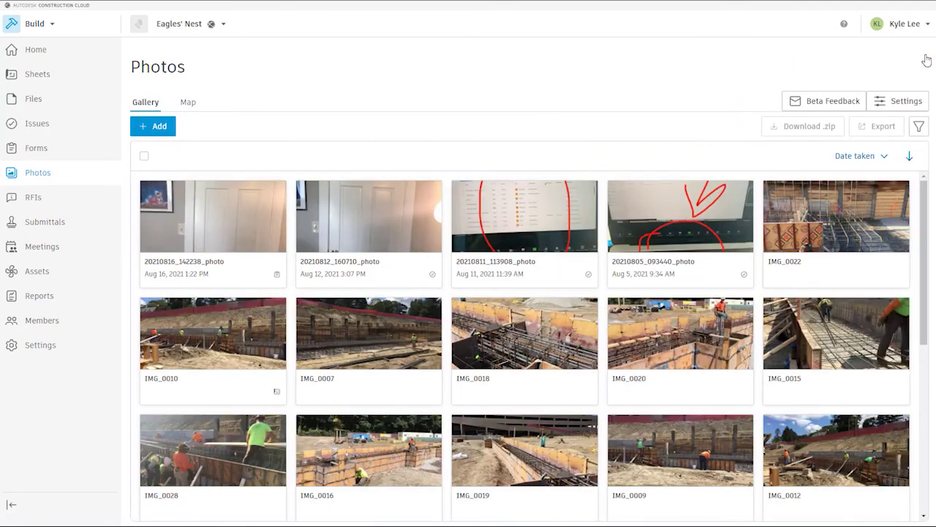